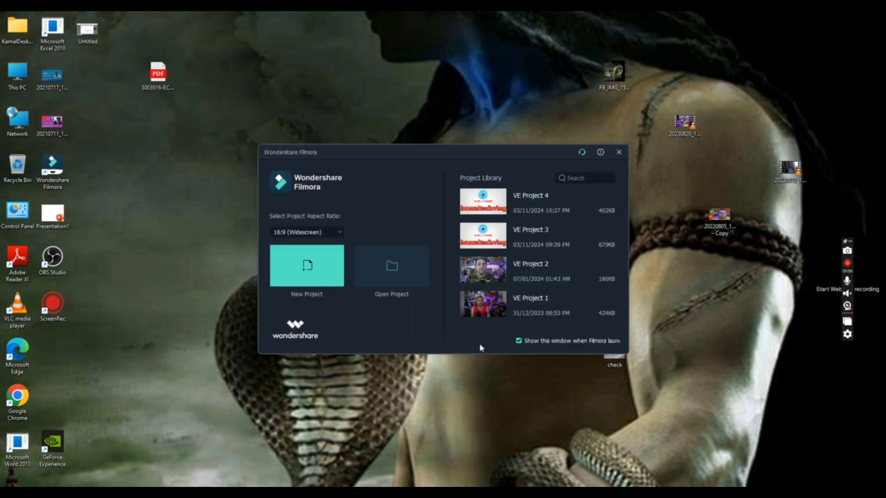
Step: Create a new 16:9 project and browse to the folder "how to repair old tv remote at home" in F:\obs for media import
click(303, 265)
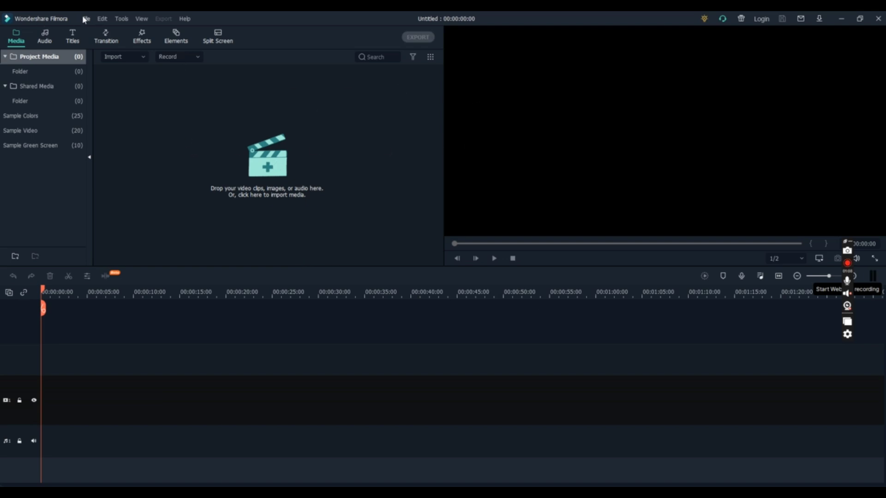
click(279, 164)
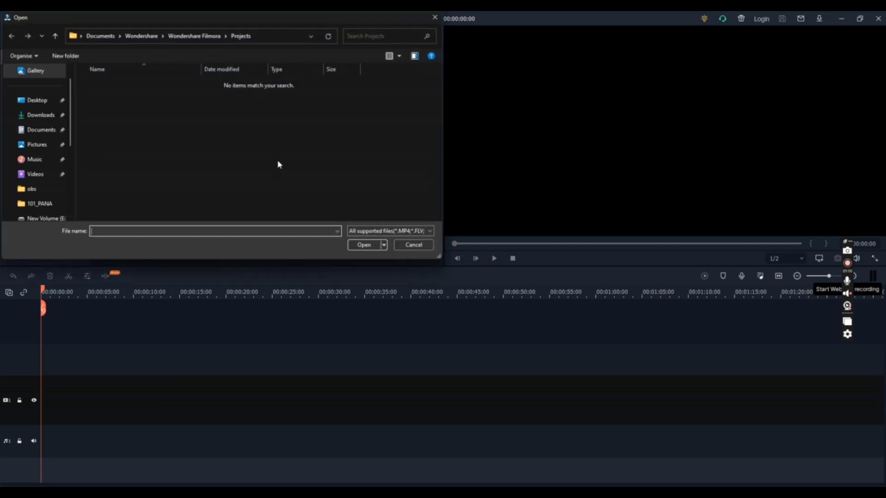
scroll(43, 148, down, 5)
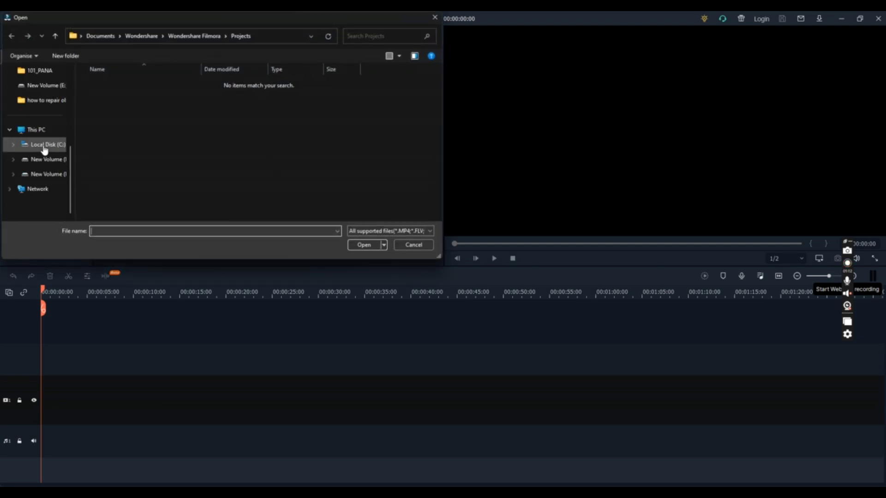
click(58, 173)
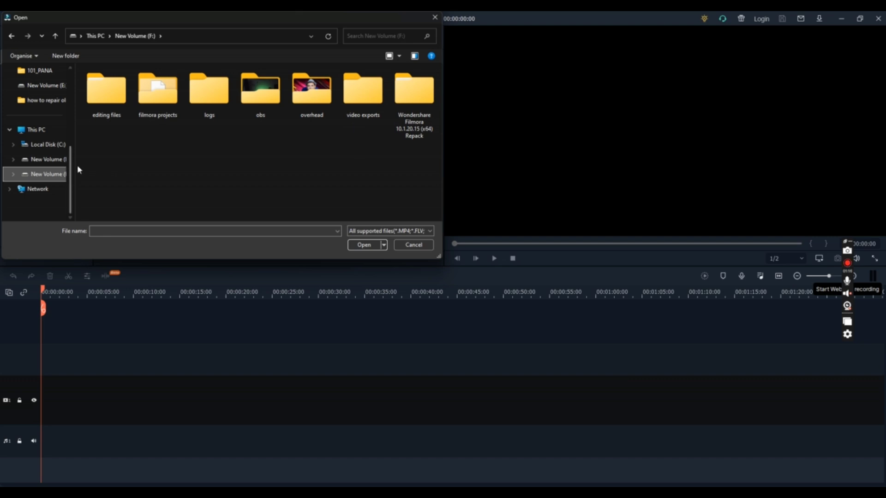
double_click(263, 116)
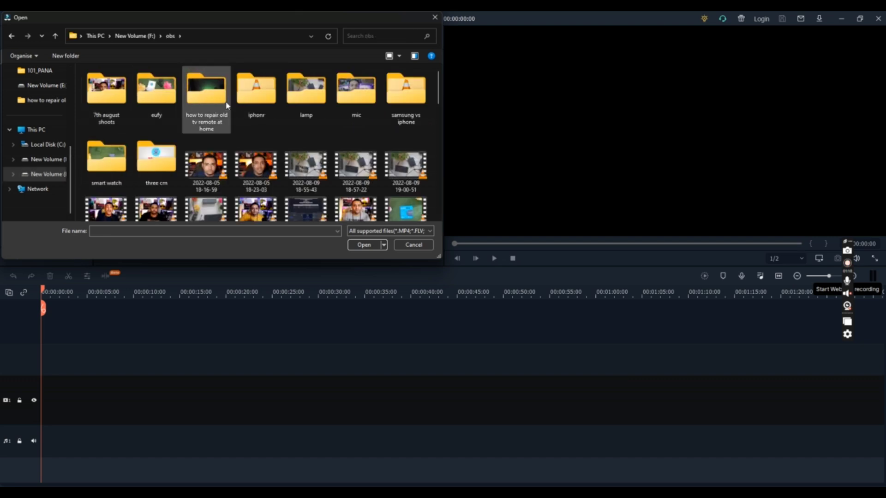
double_click(222, 105)
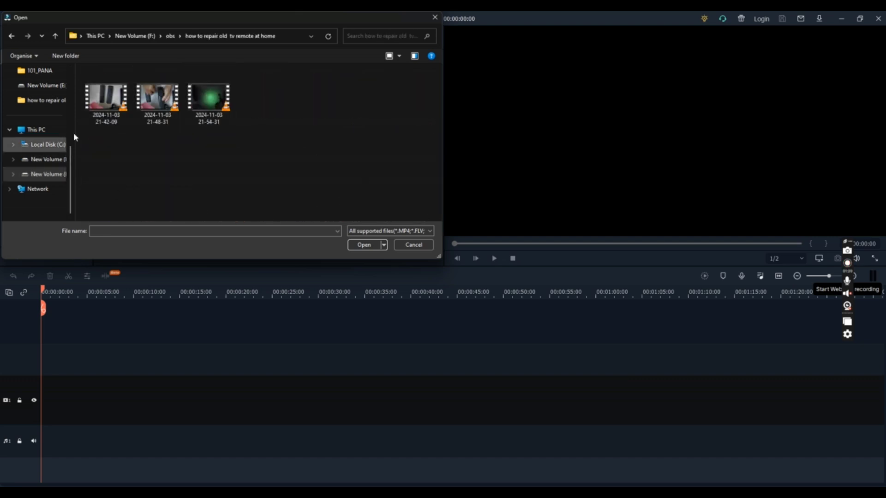
Step: Import the three 2024-11-03 clips, agreeing to create proxy files and to stop being asked about them
click(119, 104)
ctrl+click(167, 106)
ctrl+click(200, 107)
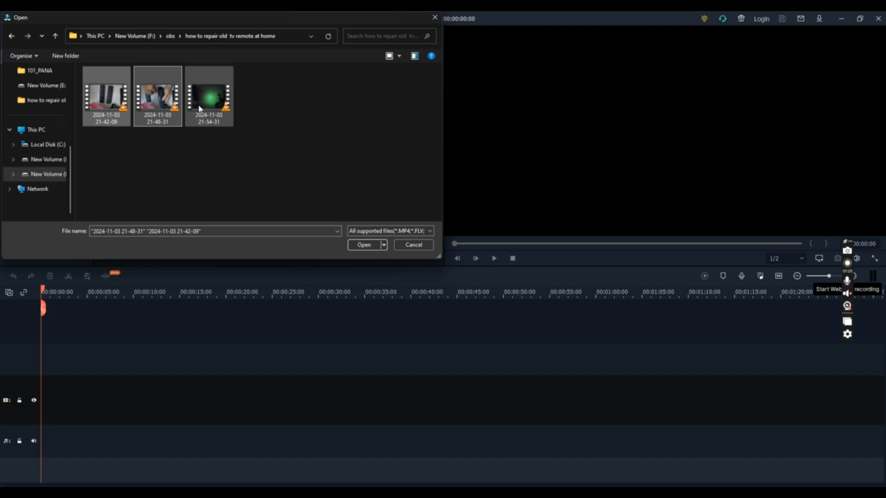
click(367, 244)
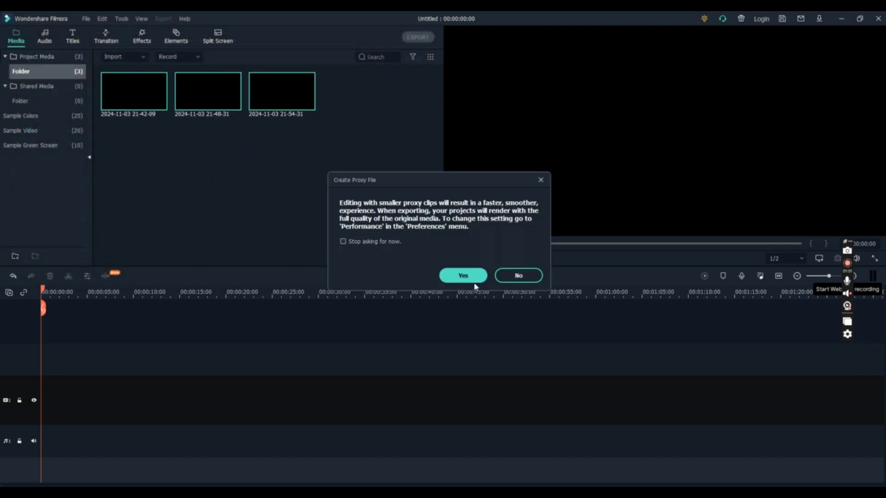
click(385, 240)
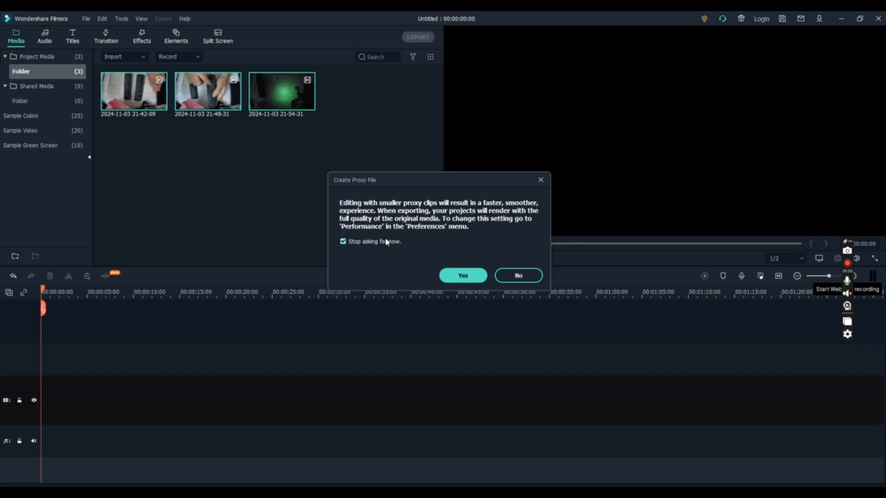
click(467, 276)
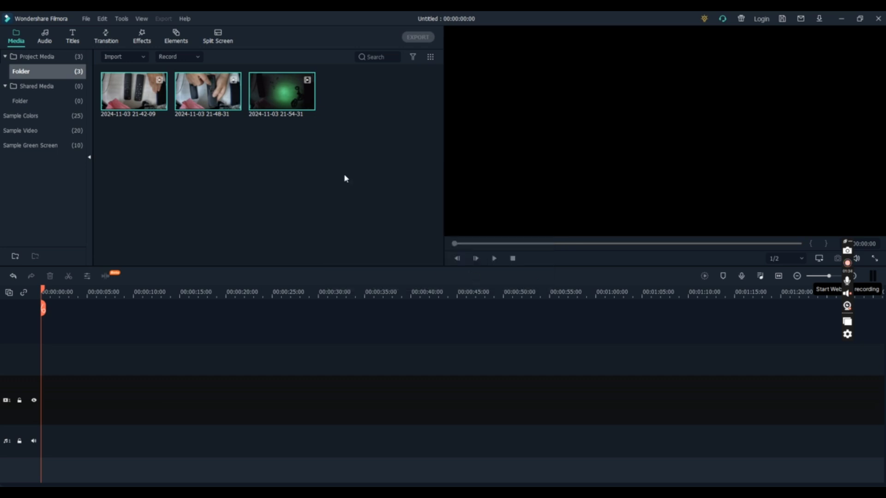
Step: Import newintro_4K, new sub and outro_4k_new_4K_MEDIUM_FR30 from the E: drive into the project media
click(84, 18)
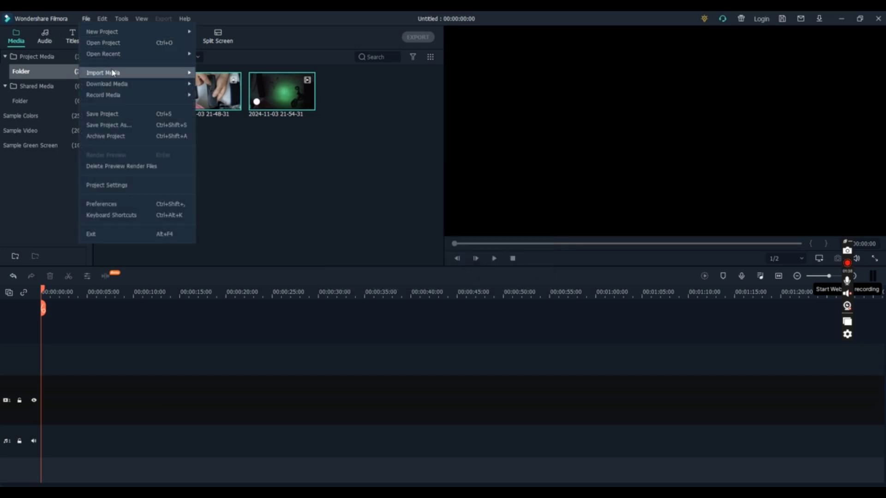
mouse_move(113, 73)
click(221, 73)
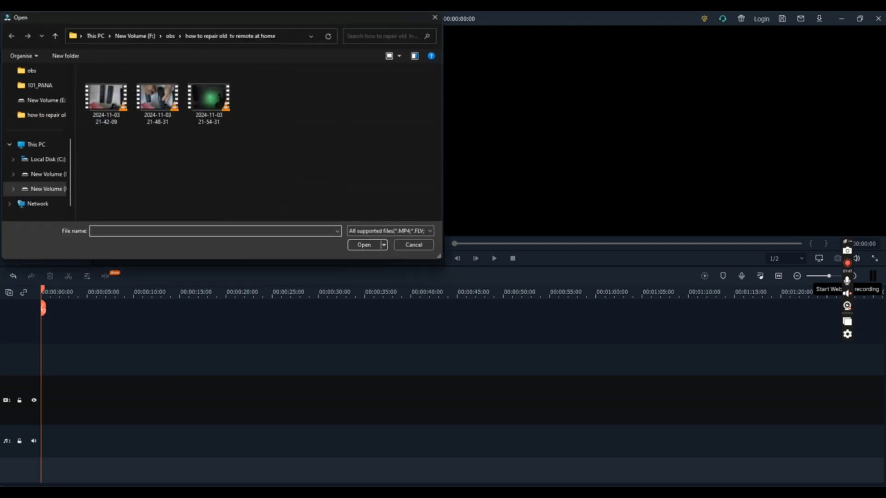
click(46, 175)
scroll(217, 89, down, 5)
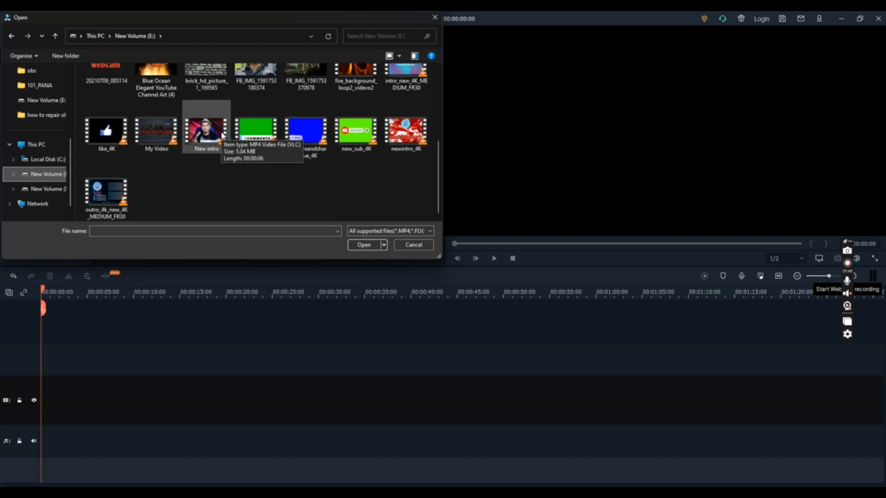
click(421, 141)
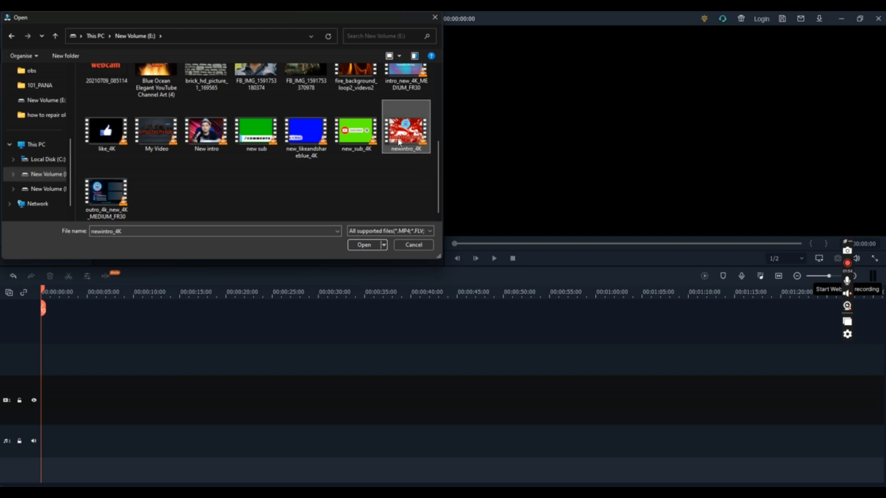
ctrl+click(264, 141)
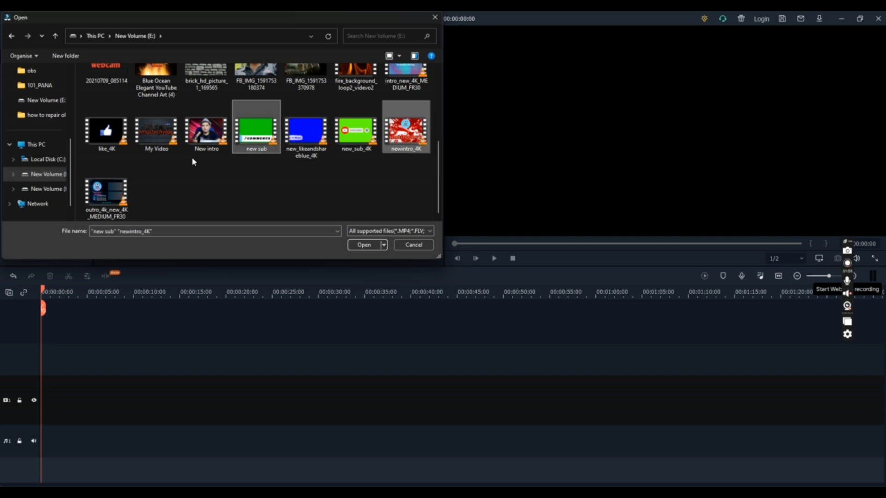
ctrl+click(114, 185)
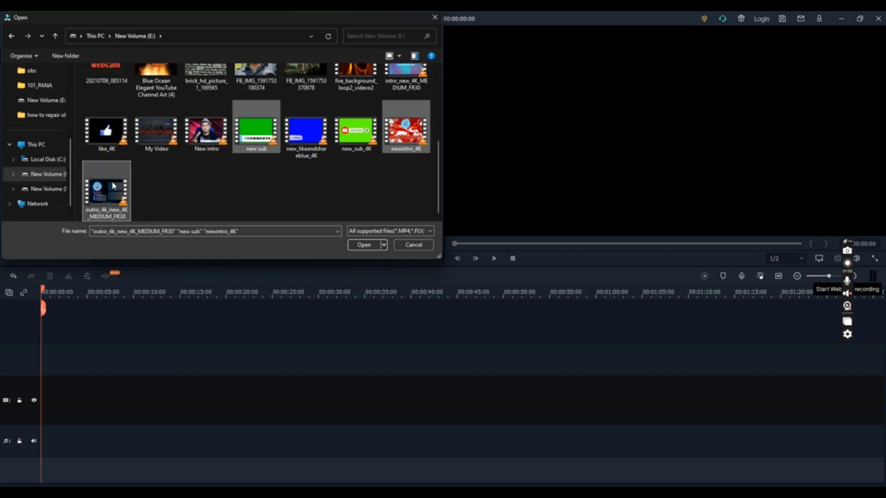
click(364, 244)
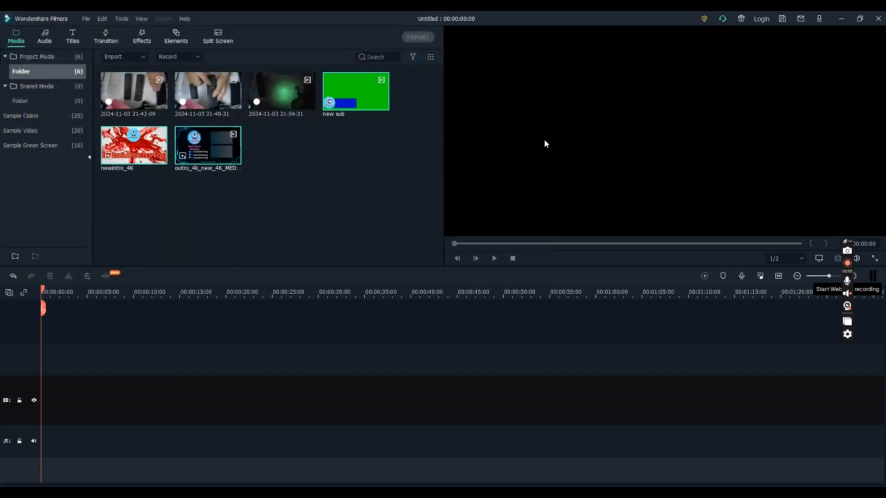
Step: Add newintro_4K to the start of the timeline and match the project settings to its 3840 x 2160 30fps format
click(159, 159)
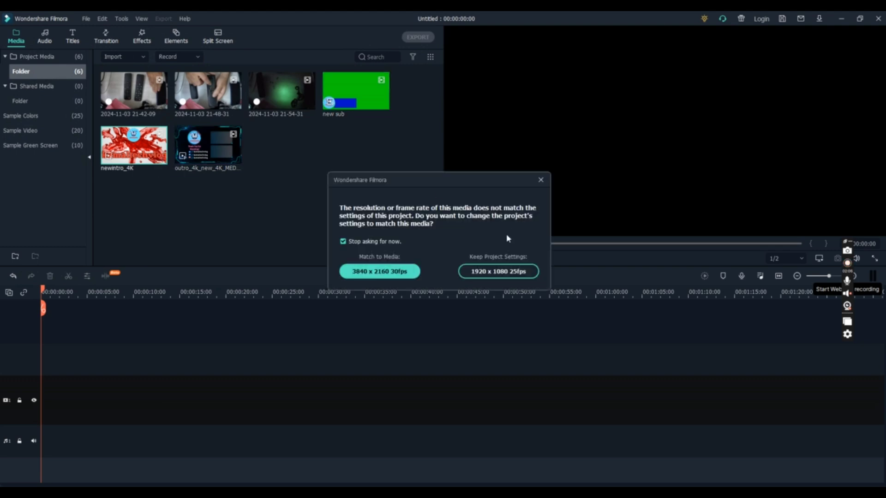
click(367, 272)
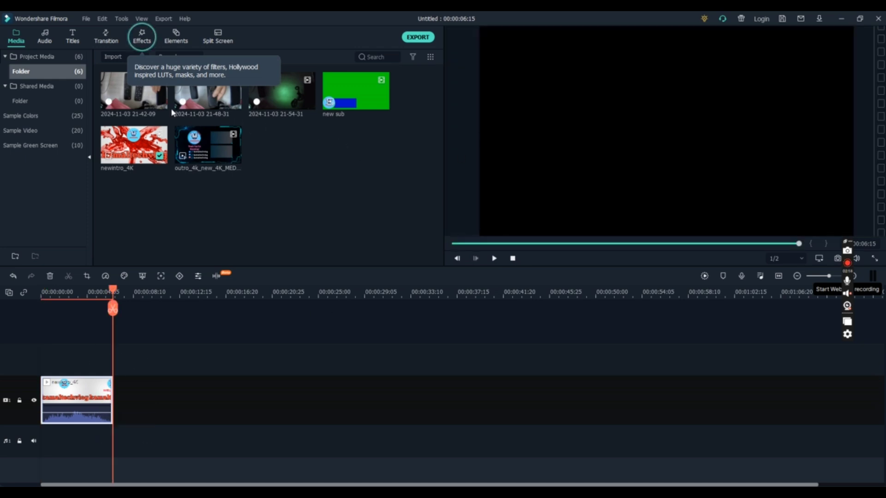
mouse_move(161, 106)
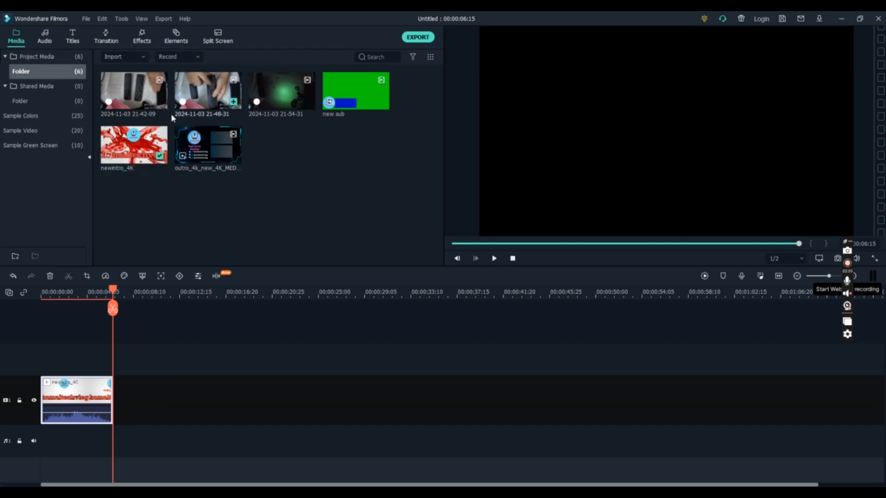
click(159, 102)
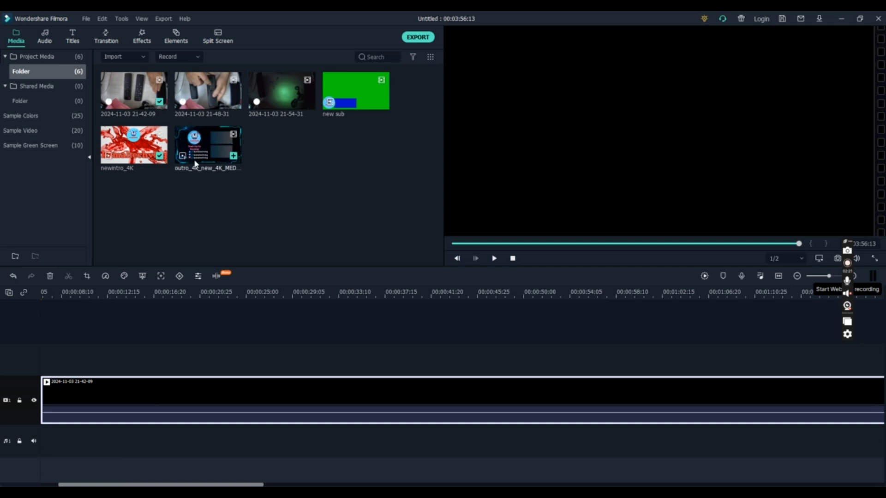
drag(258, 484, 829, 466)
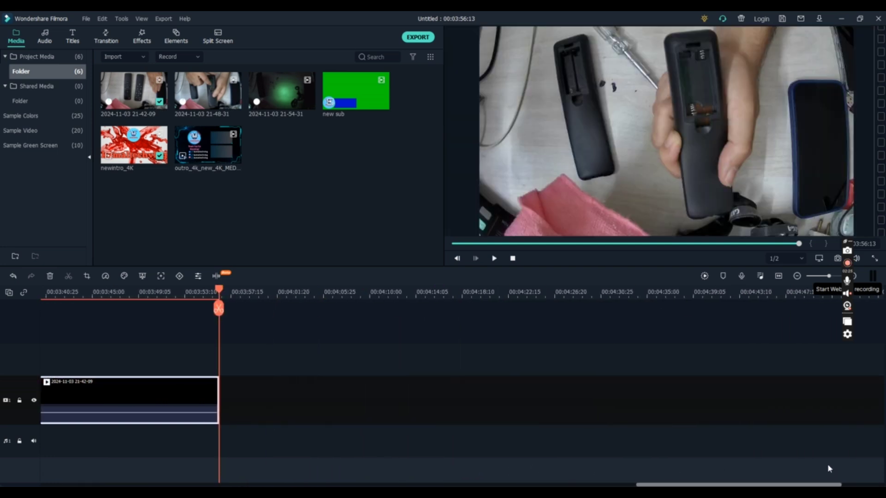
click(235, 104)
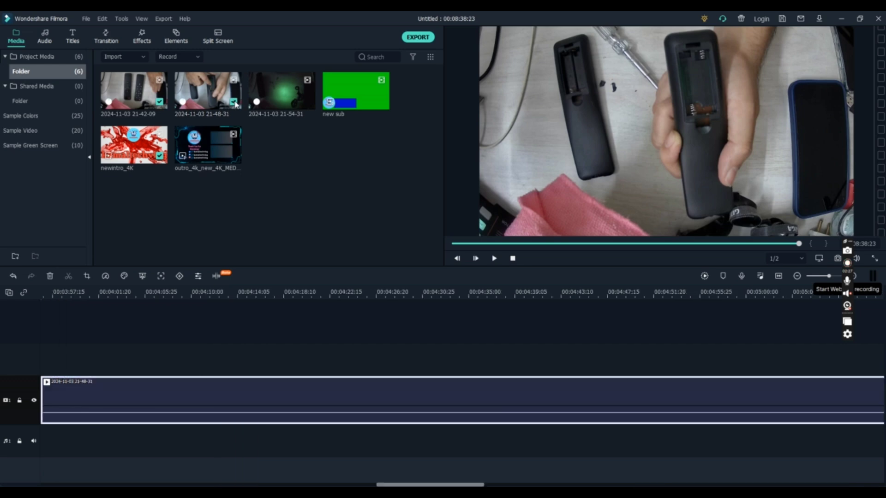
drag(448, 485, 830, 475)
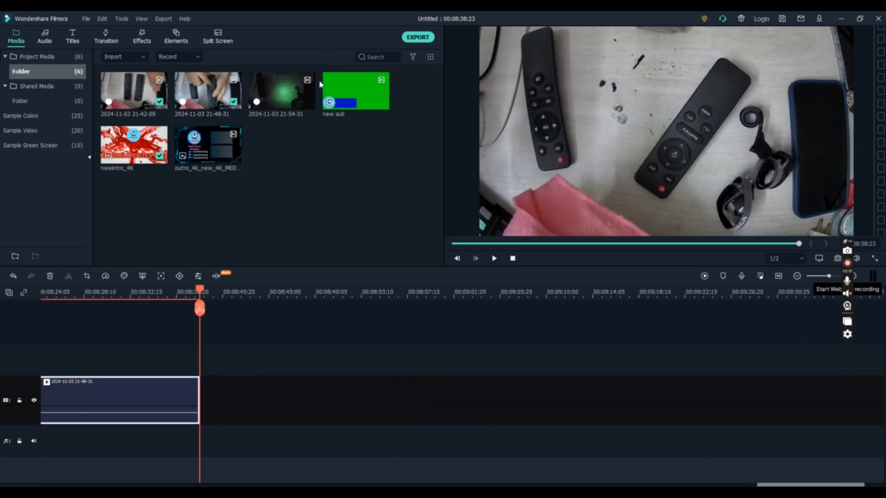
mouse_move(310, 104)
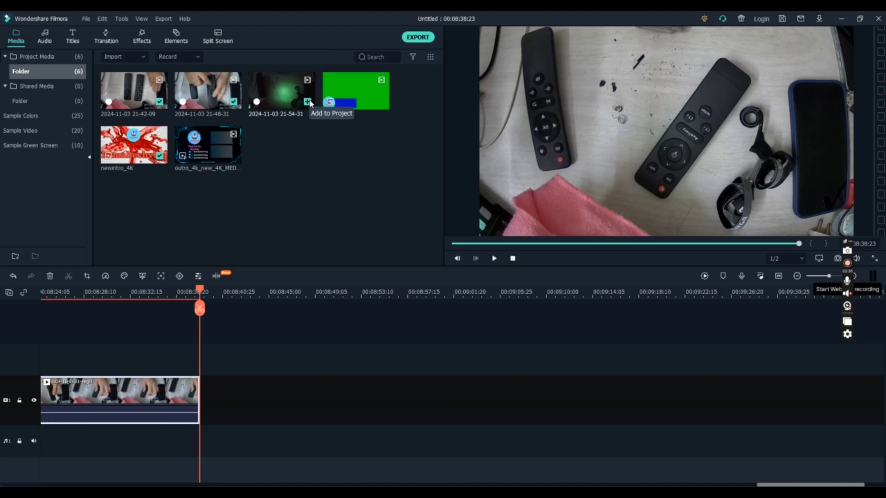
click(307, 102)
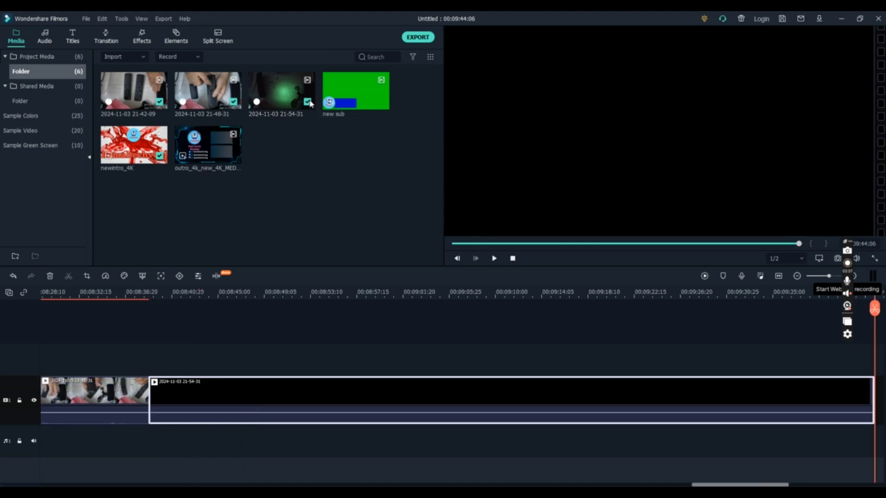
Step: Append the outro_4k_new_4K_MEDIUM_FR30 clip at the end of the main video track
click(709, 485)
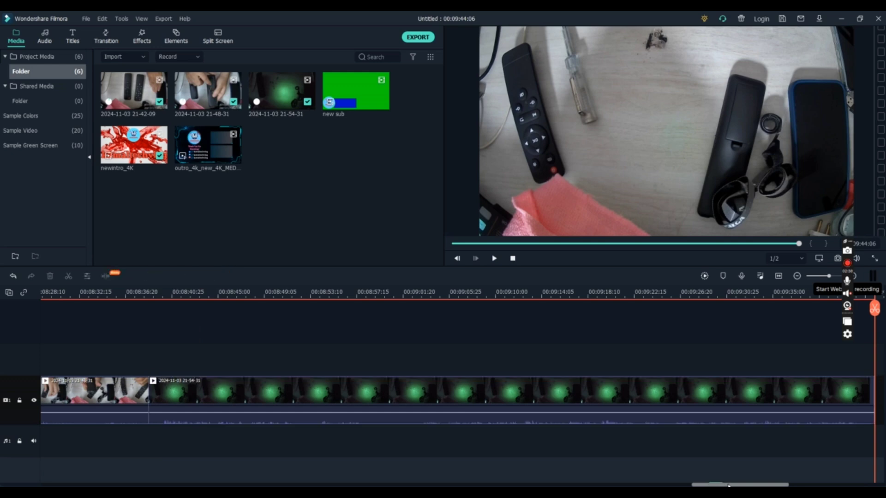
drag(786, 485, 861, 487)
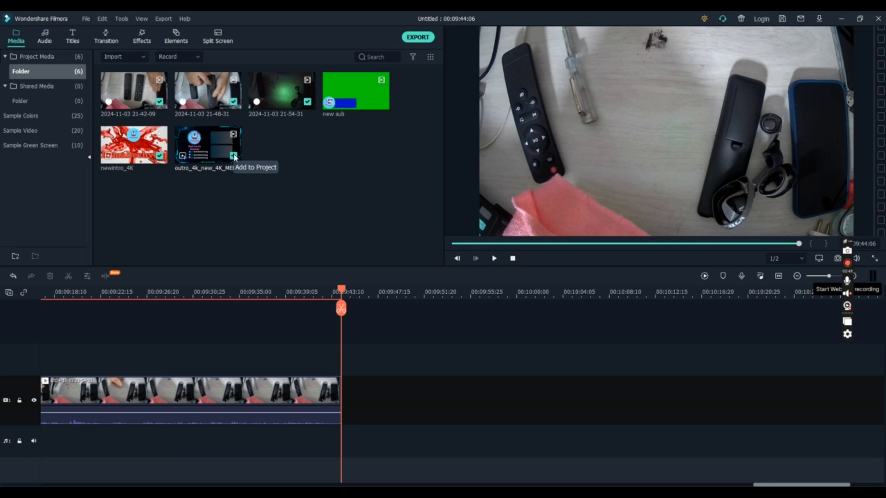
click(234, 157)
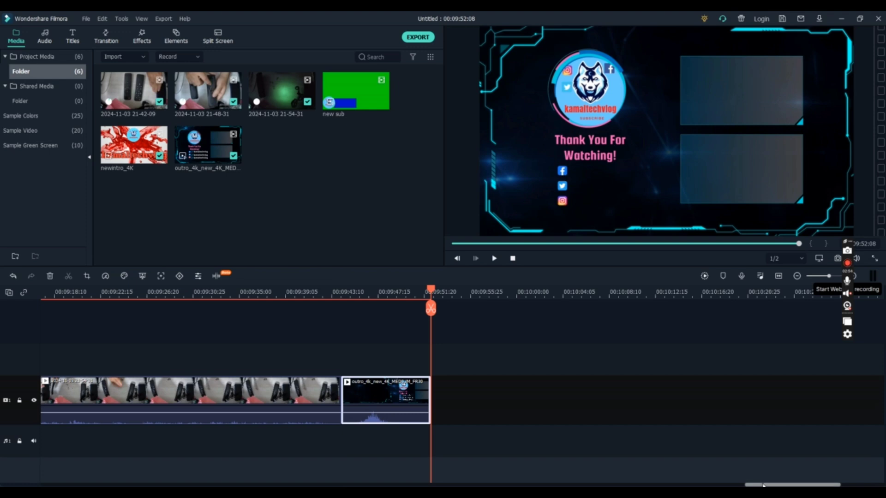
Step: Place the green-screen new sub clip on the second video track twice, at about 00:00:34 and about 00:09:10
drag(762, 485, 4, 480)
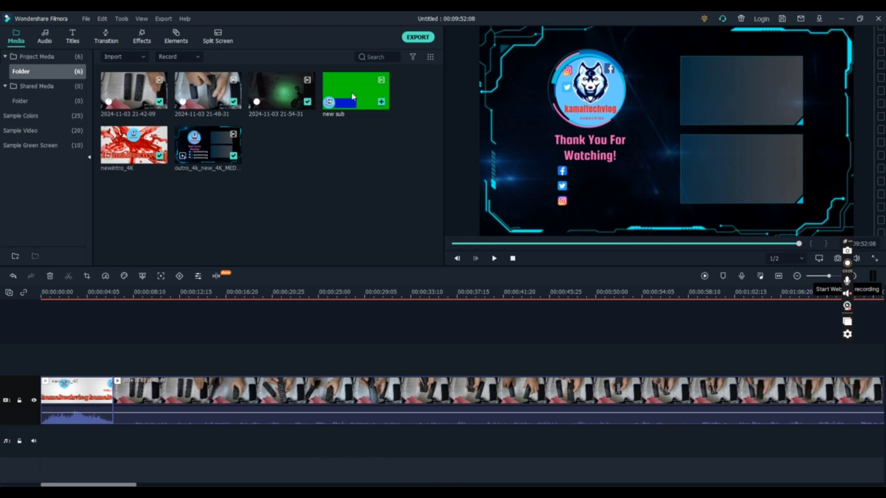
drag(355, 91, 416, 355)
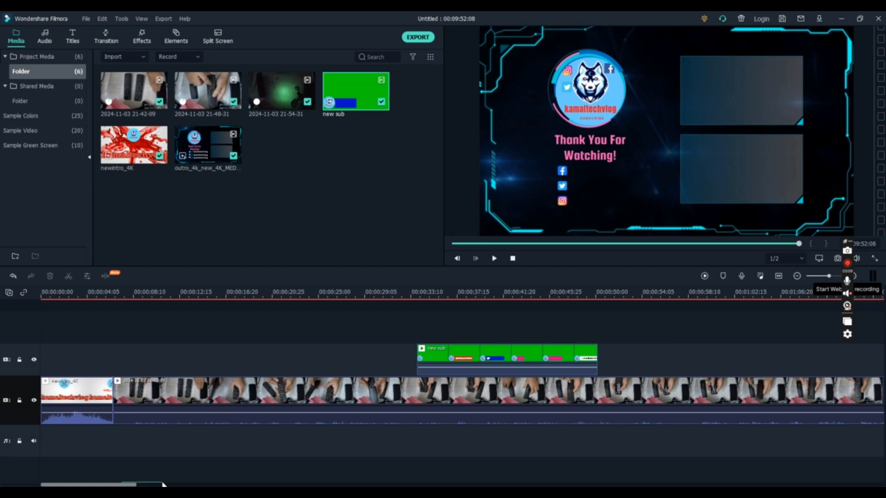
drag(125, 484, 566, 485)
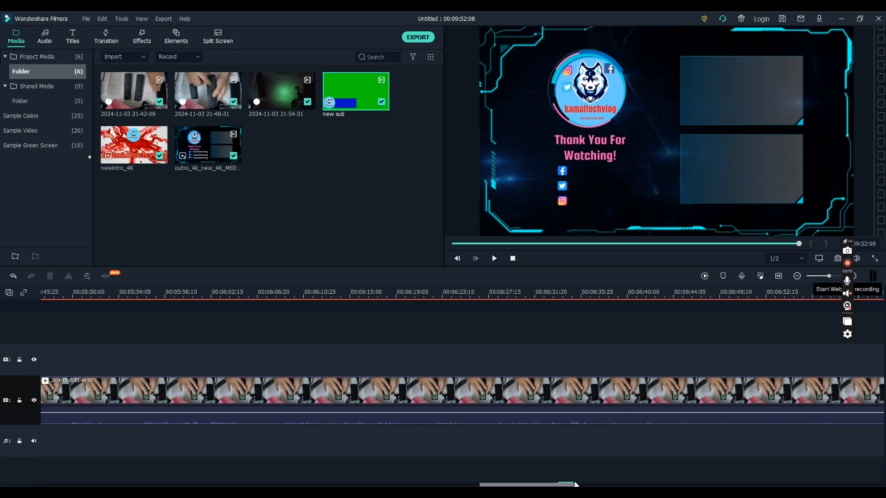
drag(562, 485, 748, 485)
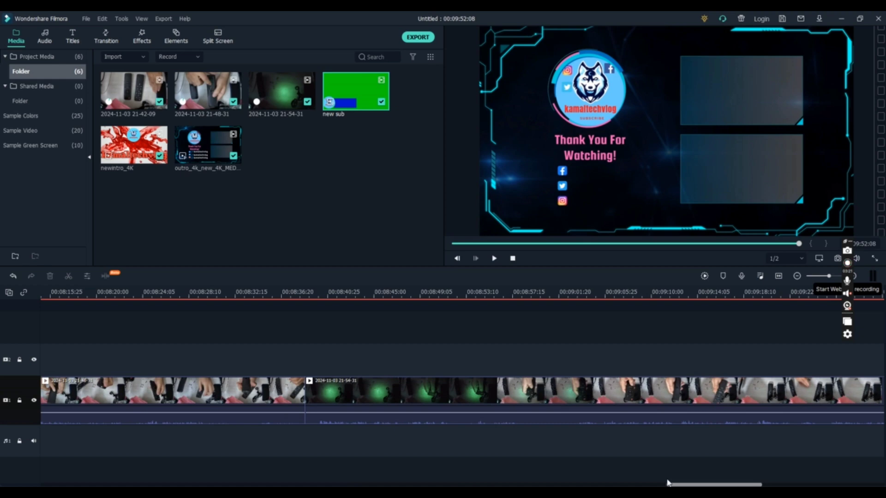
drag(345, 92, 649, 358)
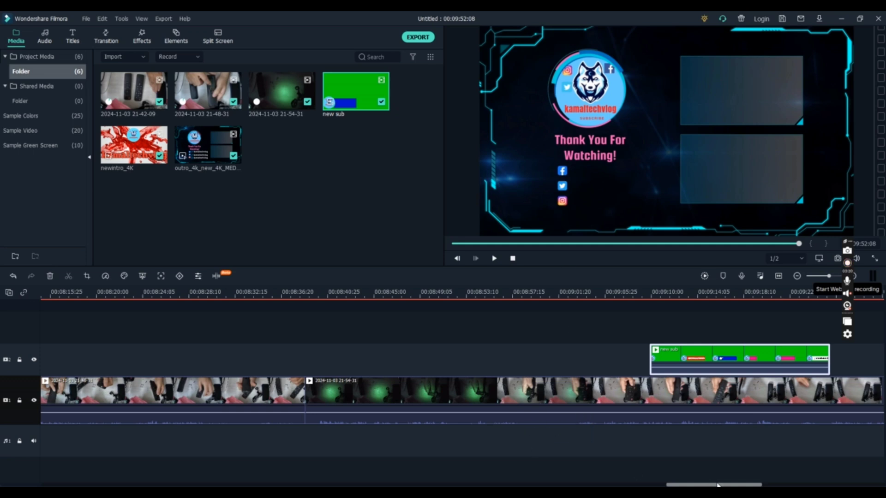
drag(717, 483, 555, 485)
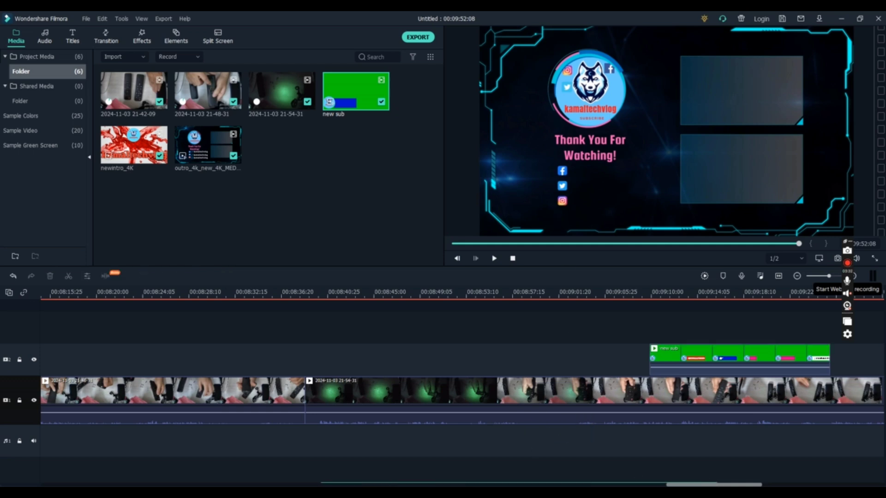
Step: Preview the timeline from the start, skipping ahead to about 00:00:31, just before the first new sub overlay
drag(321, 484, 319, 485)
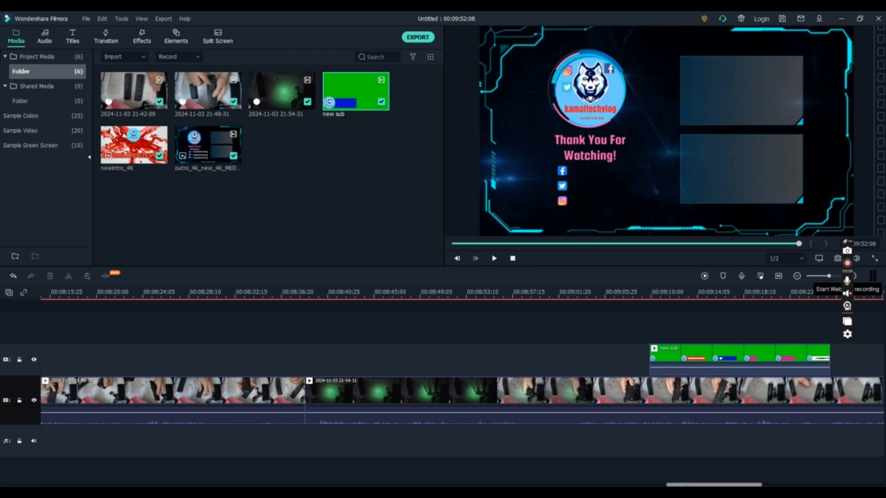
drag(685, 486, 1, 486)
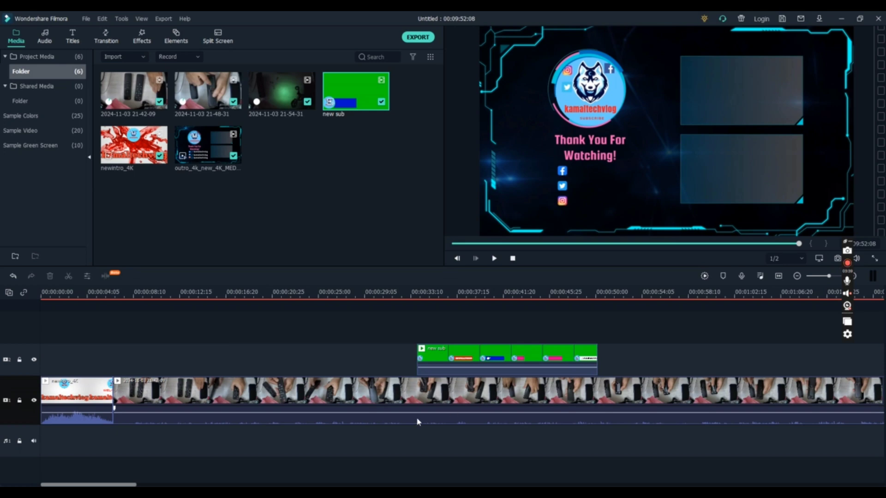
click(494, 259)
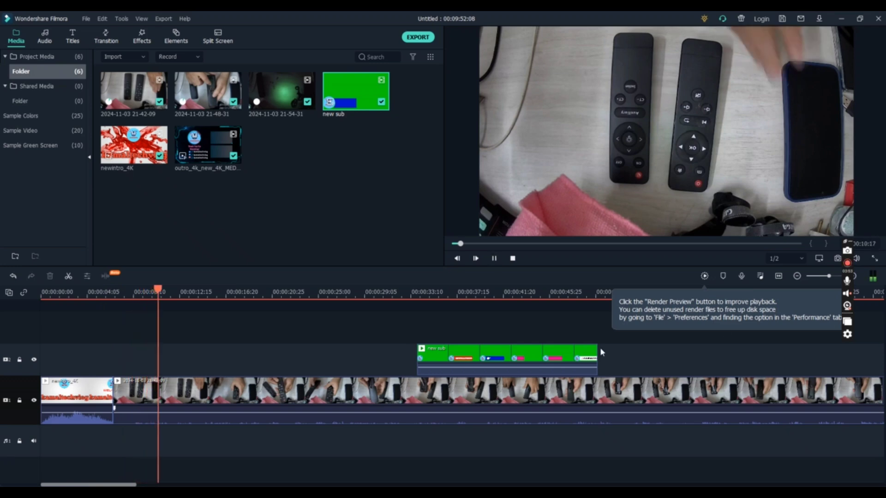
click(372, 353)
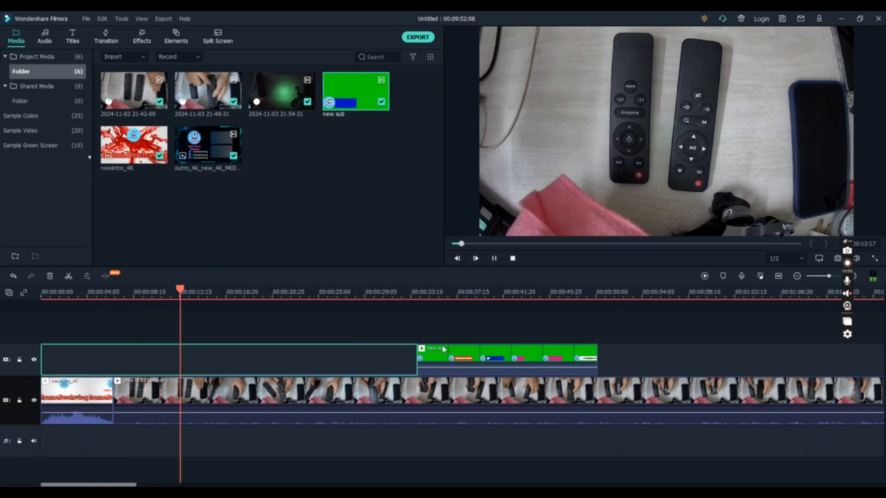
click(390, 292)
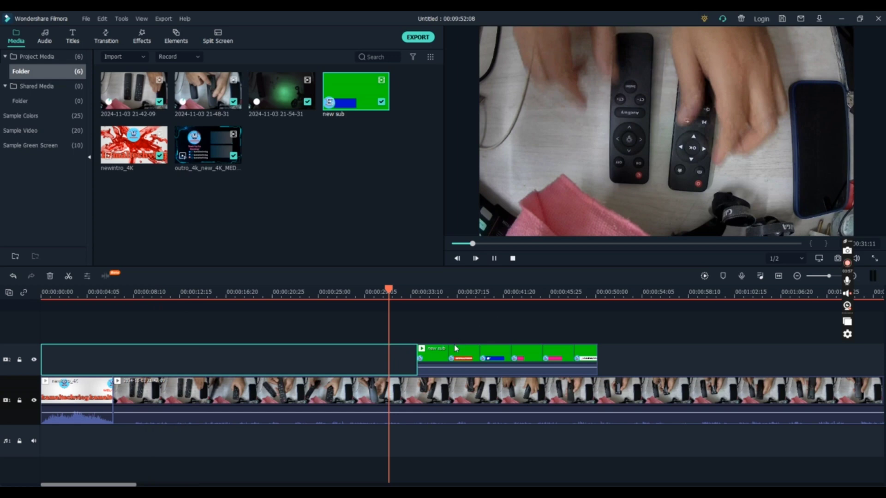
Step: Key out the green background of the first new sub overlay with Chroma Key at Offset 100, preview it and apply
click(469, 355)
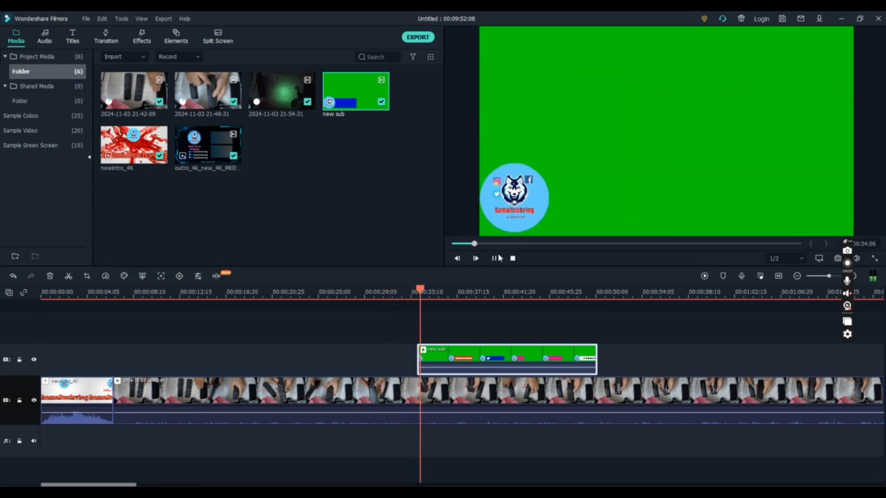
right_click(540, 360)
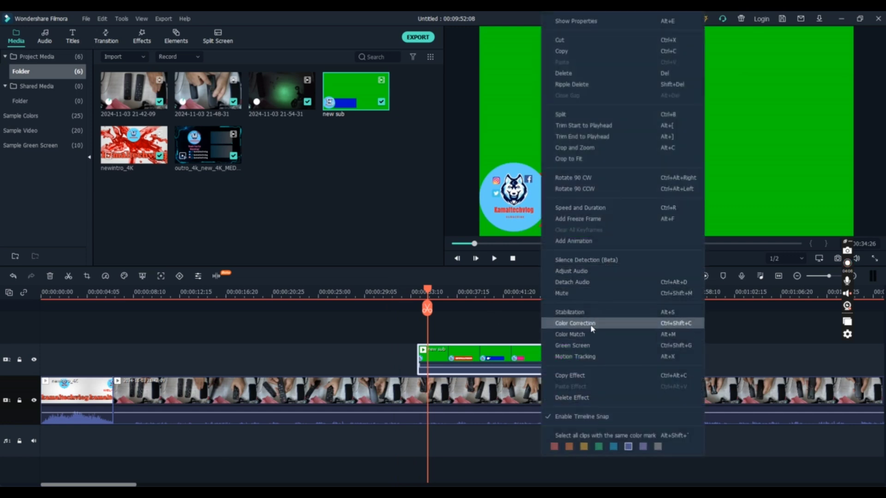
click(581, 346)
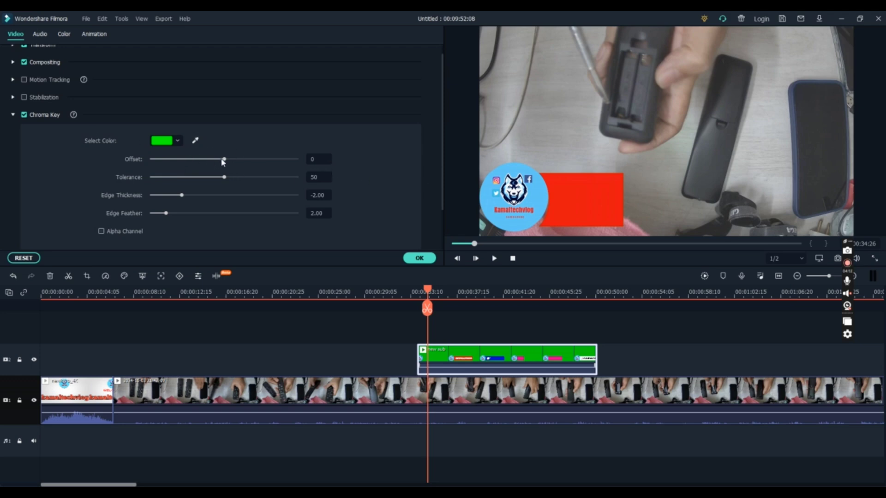
click(853, 238)
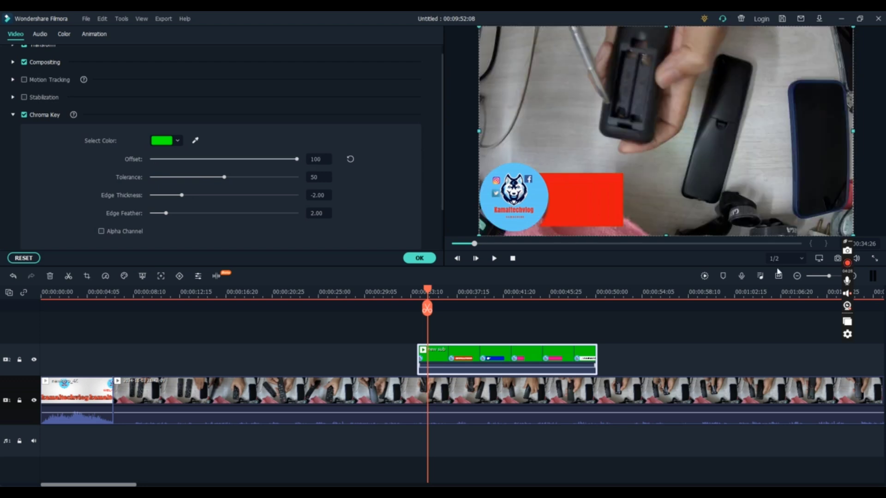
click(492, 259)
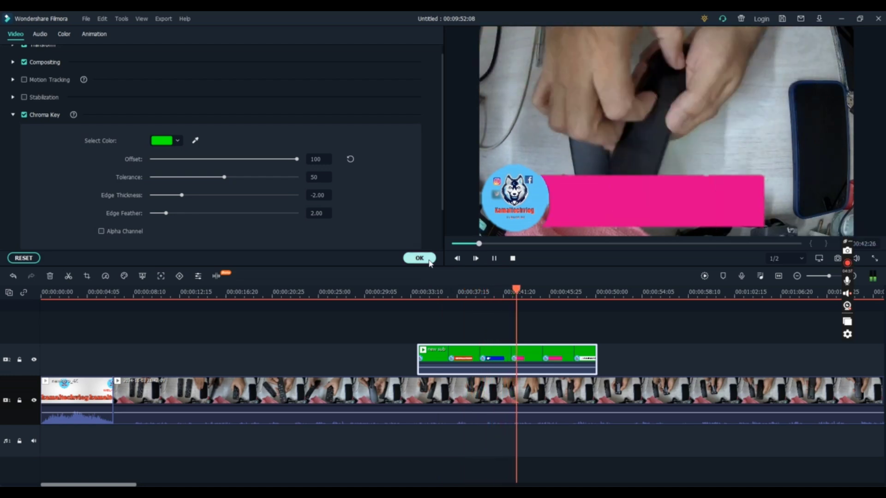
click(428, 261)
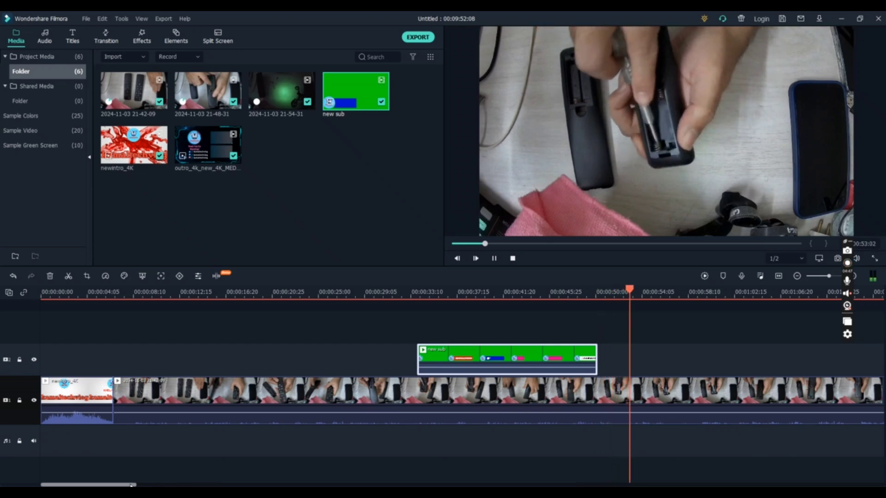
Step: Set up a local MP4 export with the save folder F:/obs/how to repair old tv remote at home
drag(131, 485, 775, 482)
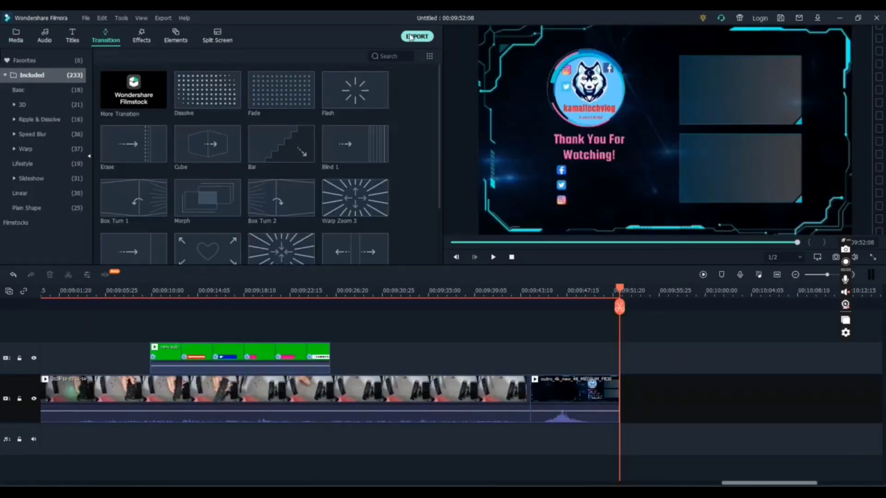
click(411, 38)
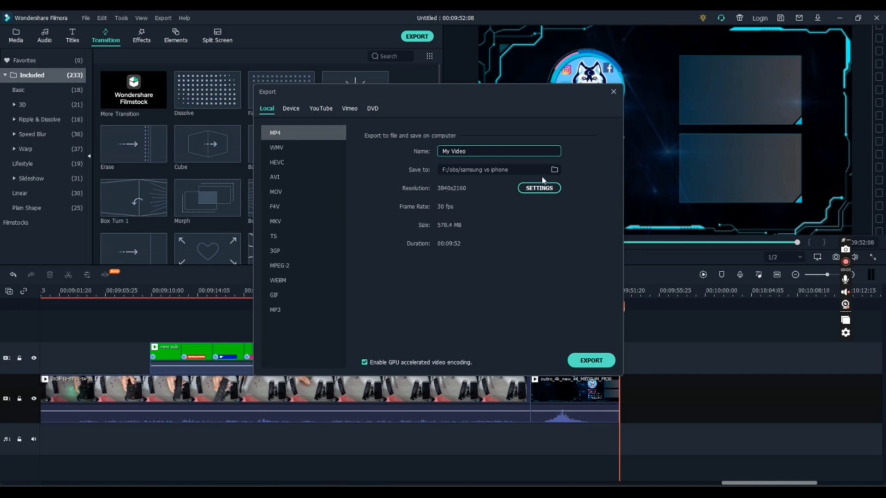
click(558, 170)
click(555, 170)
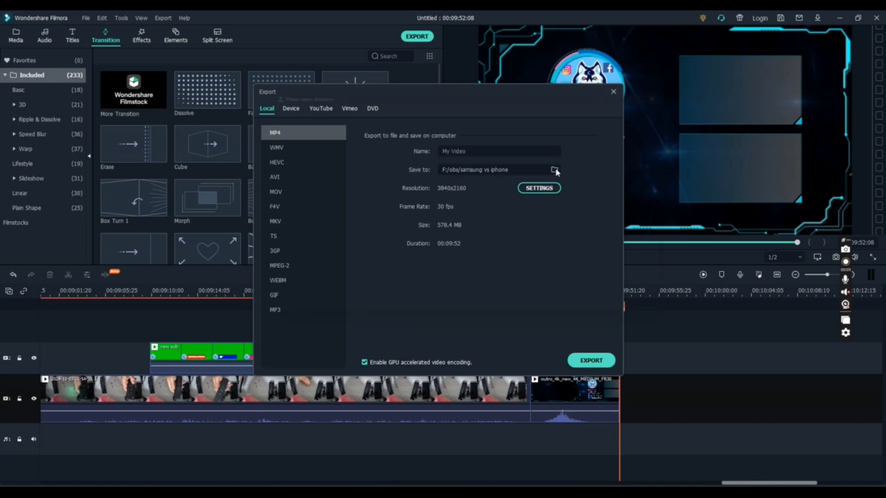
click(285, 216)
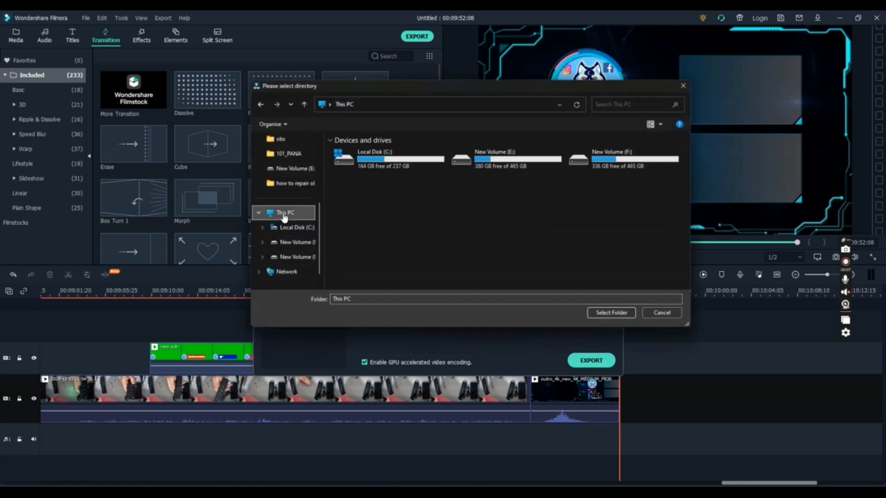
double_click(600, 164)
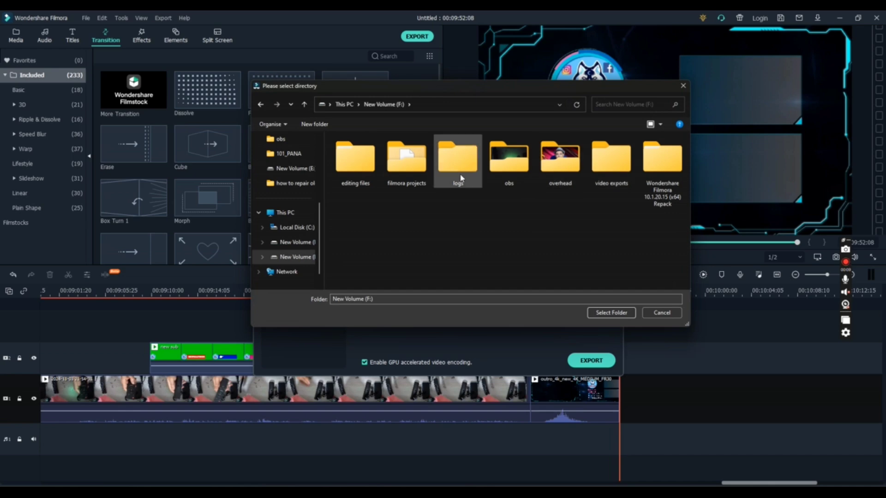
double_click(503, 177)
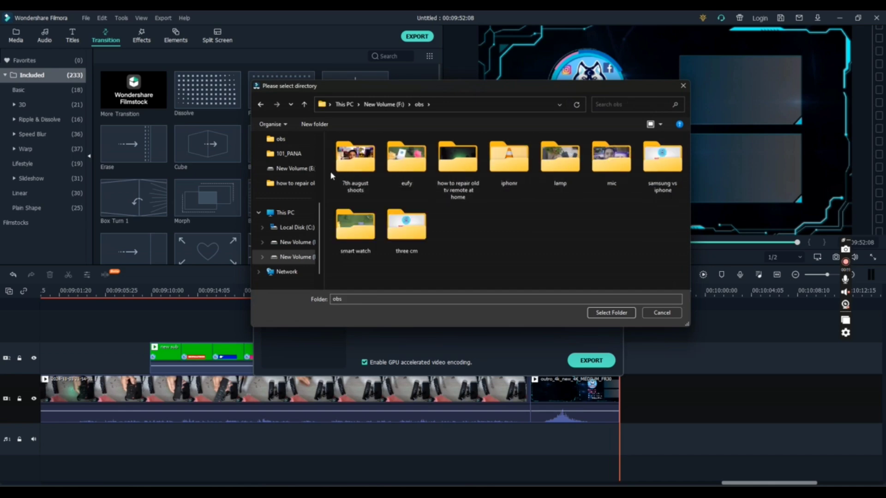
double_click(456, 159)
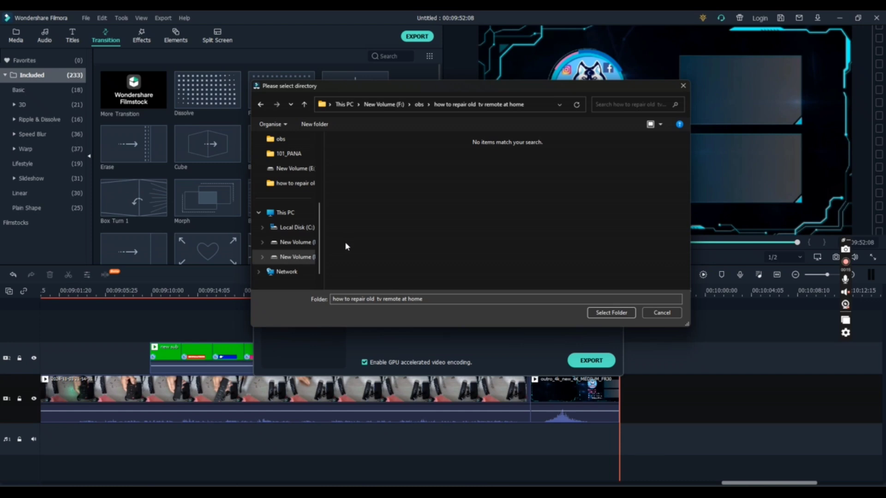
click(618, 313)
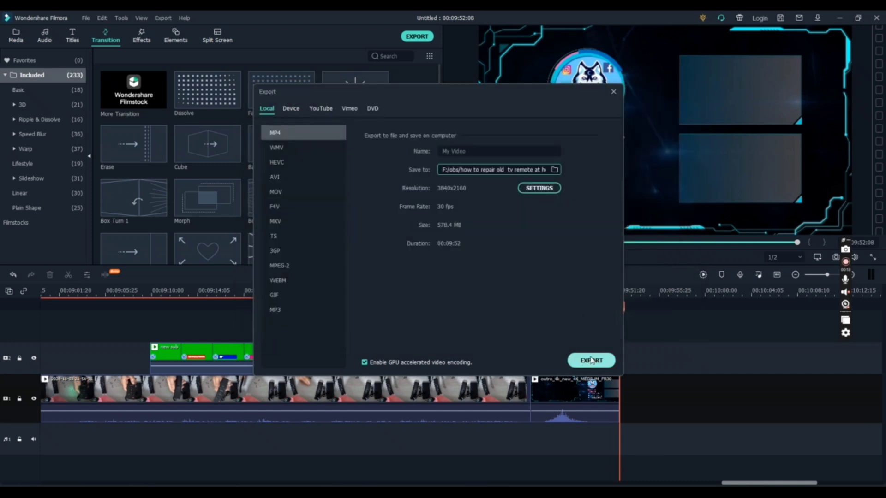